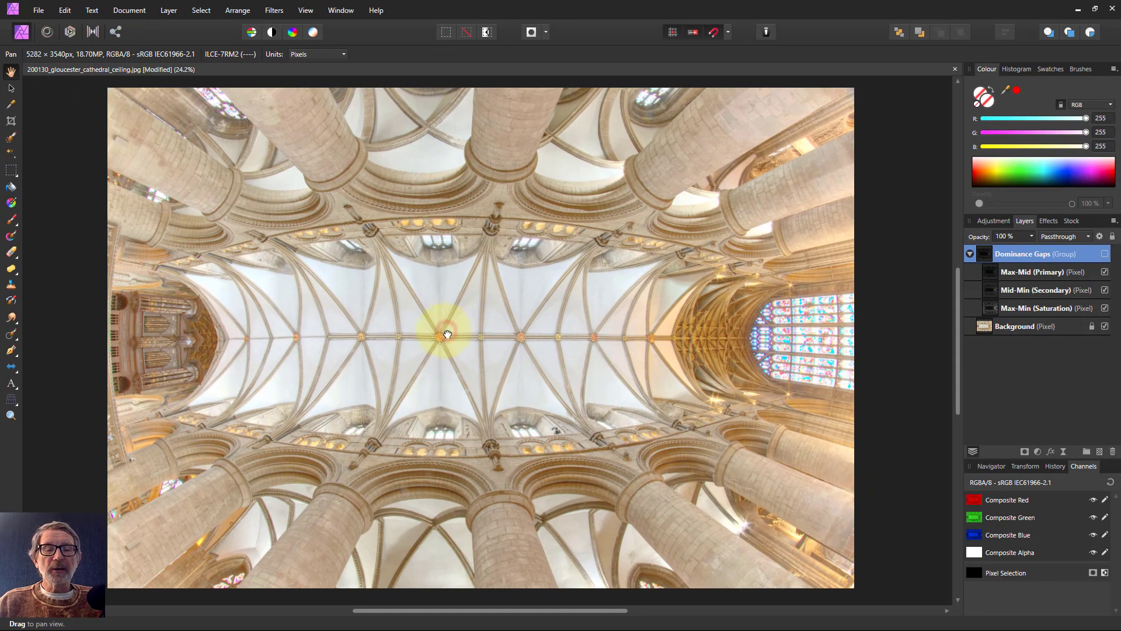
- Pan slightly across the cathedral ceiling photo with the Hand tool, then pick the Zoom Tool
{"action": "mouse_move", "coordinate": [447, 334]}
{"action": "left_mouse_down"}
{"action": "mouse_move", "coordinate": [376, 251]}
{"action": "mouse_move", "coordinate": [463, 384]}
{"action": "mouse_move", "coordinate": [458, 268]}
{"action": "mouse_move", "coordinate": [412, 294]}
{"action": "mouse_move", "coordinate": [443, 326]}
{"action": "mouse_move", "coordinate": [425, 335]}
{"action": "left_mouse_up"}
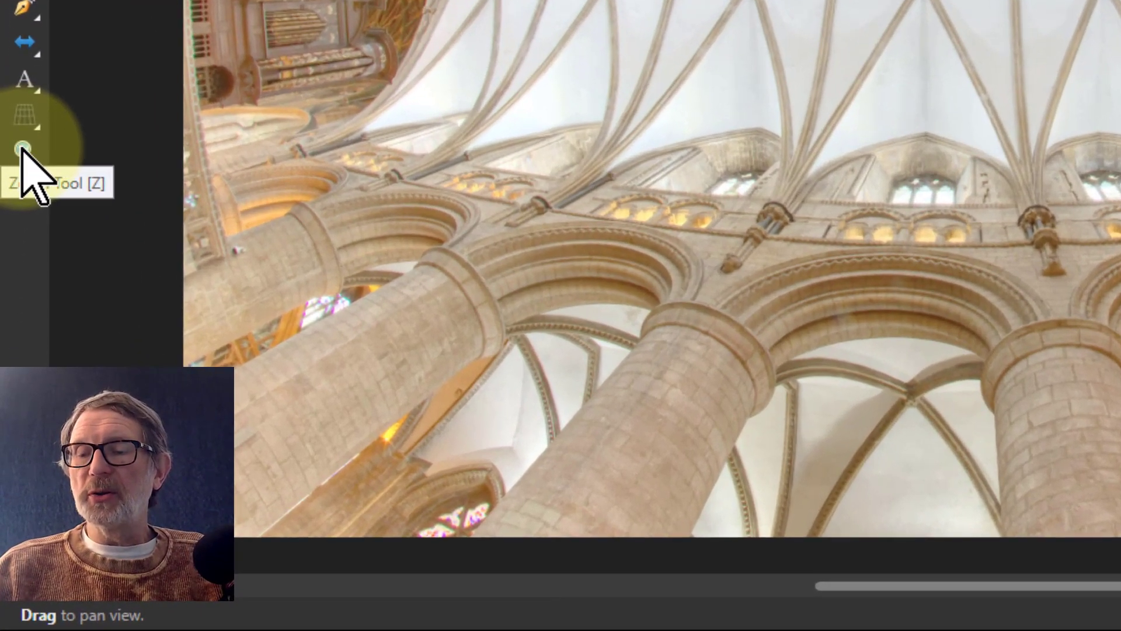
{"action": "left_click", "coordinate": [22, 150]}
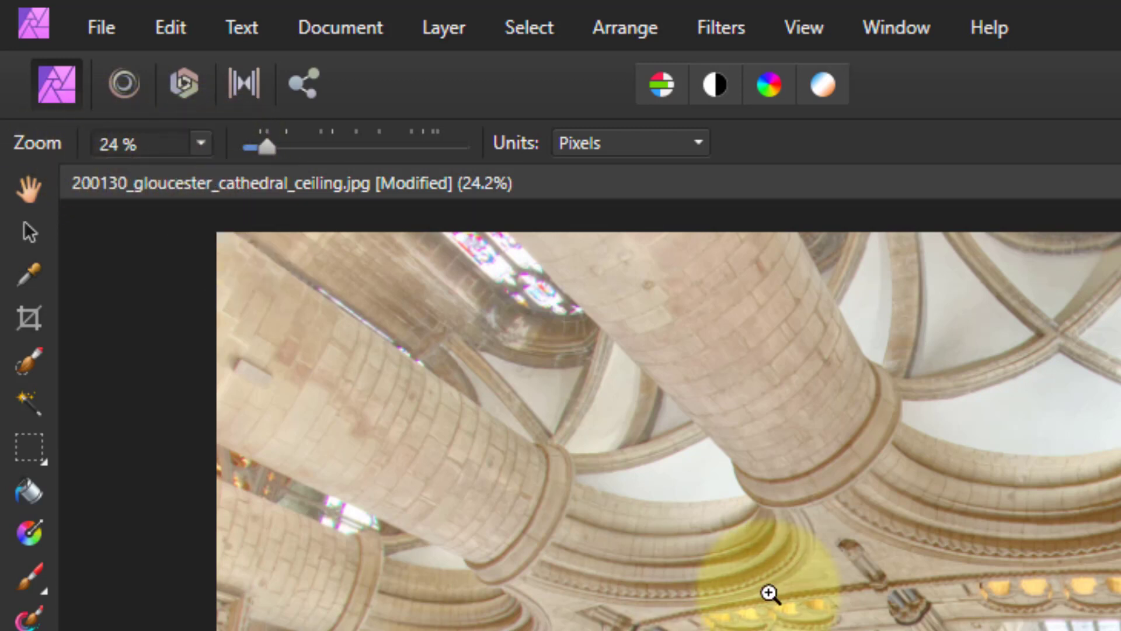
- Set the view to 100% from the zoom presets, then slide it back to 50%
{"action": "left_click", "coordinate": [201, 144]}
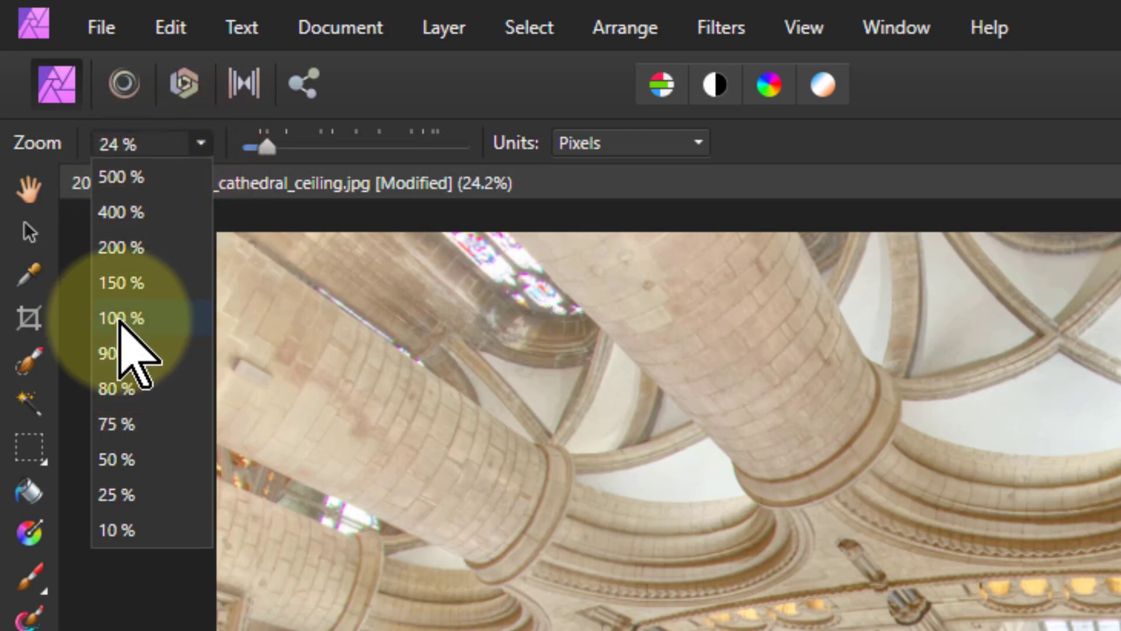
{"action": "left_click", "coordinate": [120, 318]}
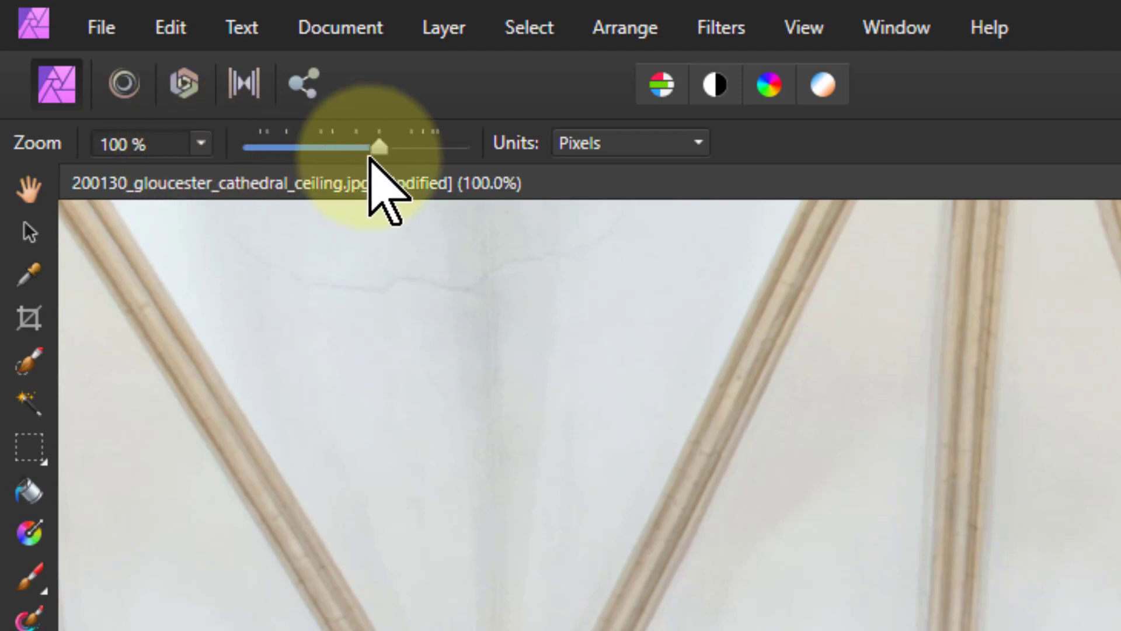
{"action": "left_click_drag", "start_coordinate": [379, 154], "coordinate": [286, 150]}
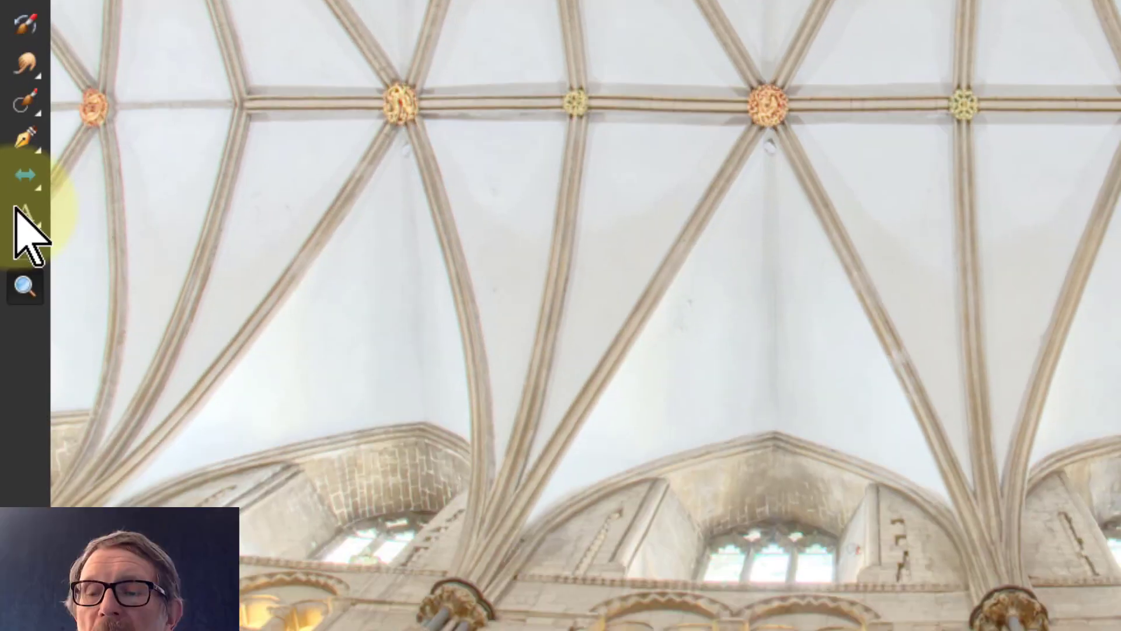
- Zoom in twice on the upper ceiling vault, then Alt-click twice to zoom back out
{"action": "left_click", "coordinate": [24, 153]}
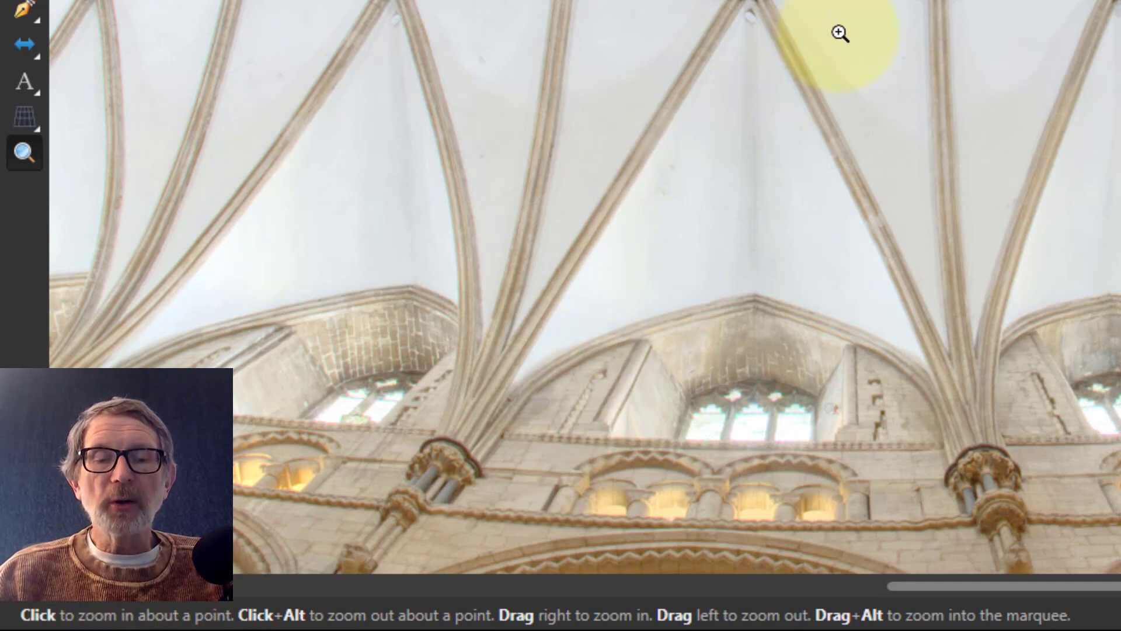
{"action": "left_click", "coordinate": [871, 40]}
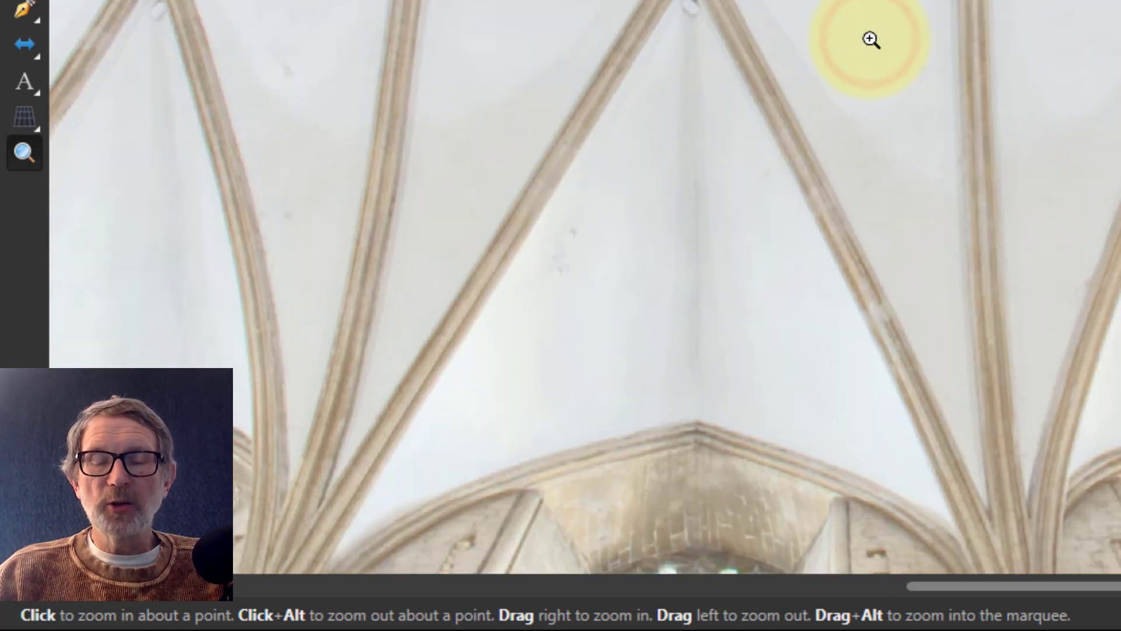
{"action": "left_click", "coordinate": [870, 39]}
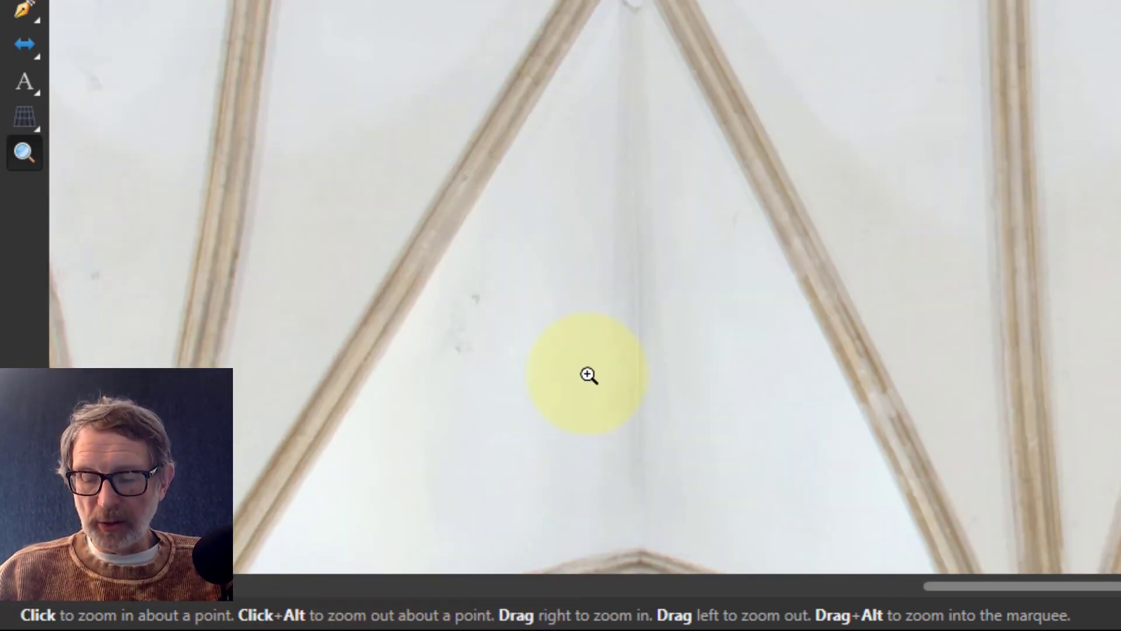
{"action": "left_click", "coordinate": [856, 6], "text": "alt"}
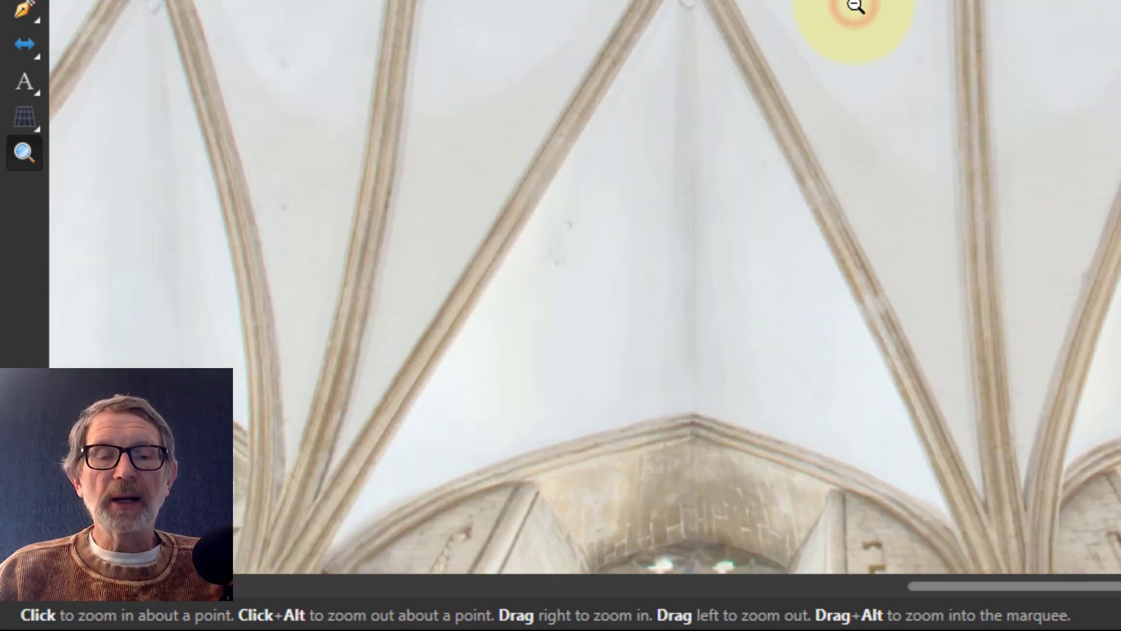
{"action": "left_click", "coordinate": [856, 5], "text": "alt"}
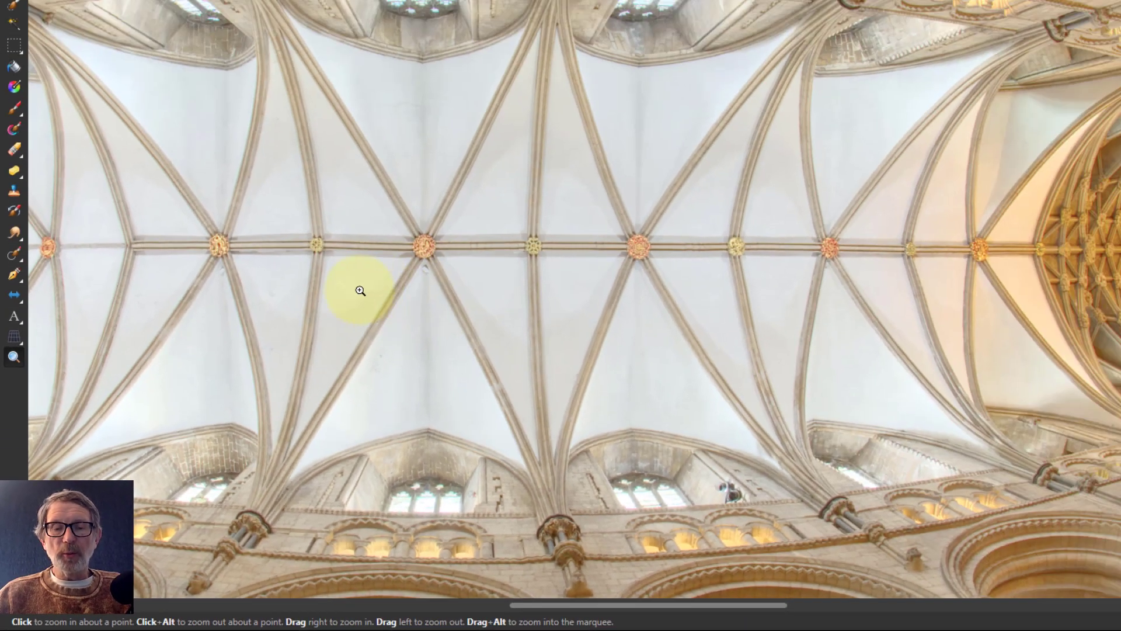
- Zoom onto the ceiling vault and settle the view at 61% showing the roof bosses
{"action": "left_click", "coordinate": [273, 361]}
{"action": "left_click_drag", "start_coordinate": [419, 361], "coordinate": [273, 400]}
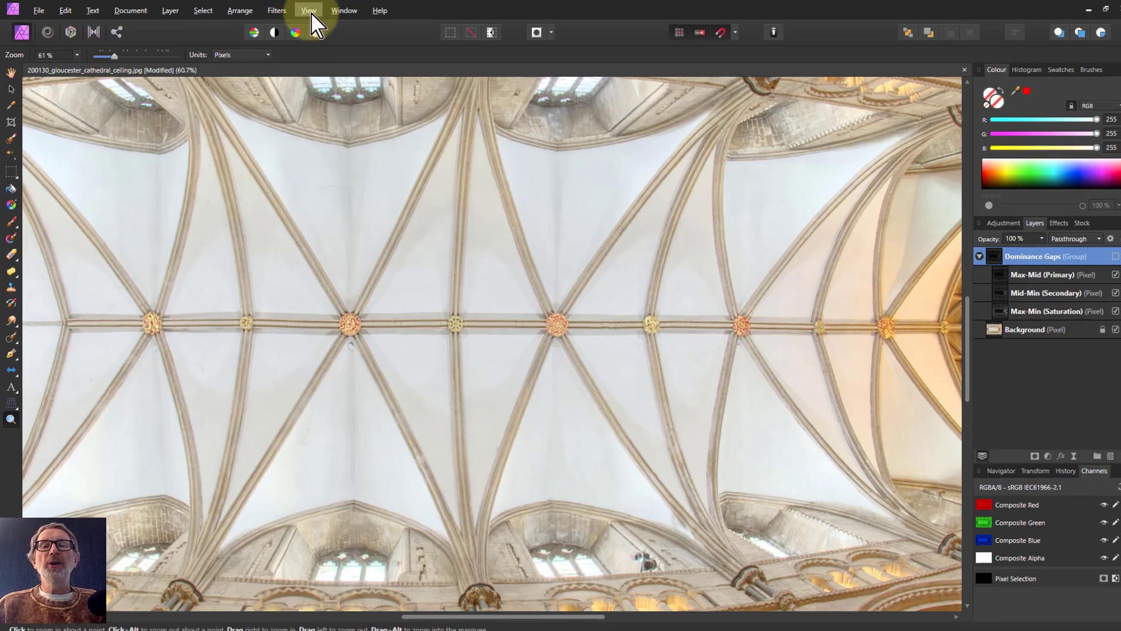
- Apply View > Zoom > Zoom to Fit to show the whole ceiling photo
{"action": "left_click", "coordinate": [306, 10]}
{"action": "mouse_move", "coordinate": [274, 10]}
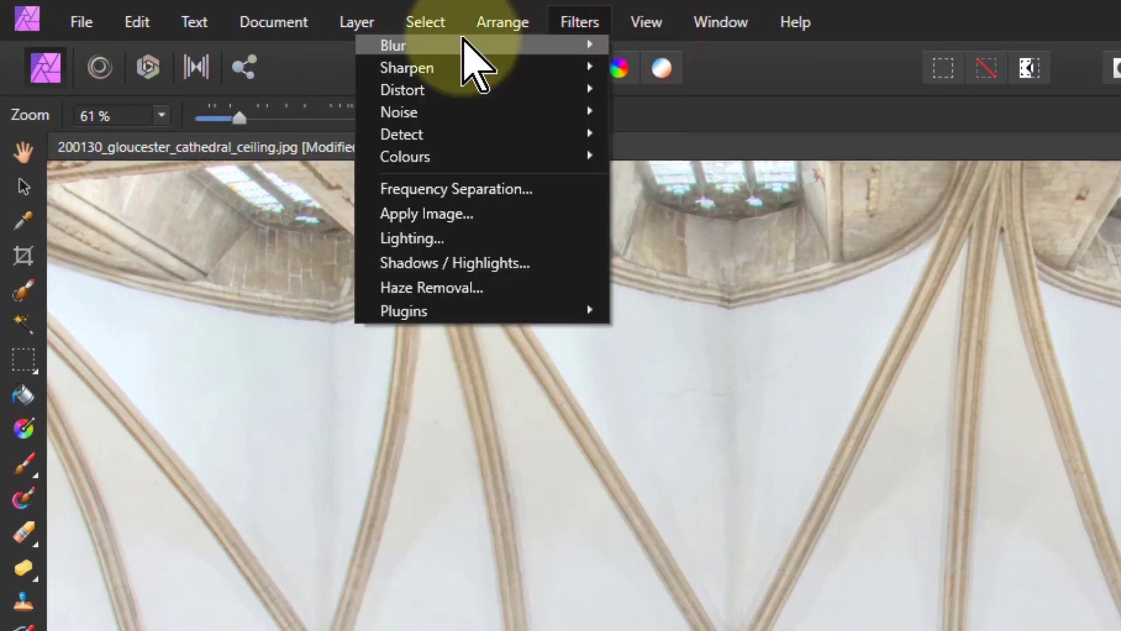
{"action": "mouse_move", "coordinate": [646, 24]}
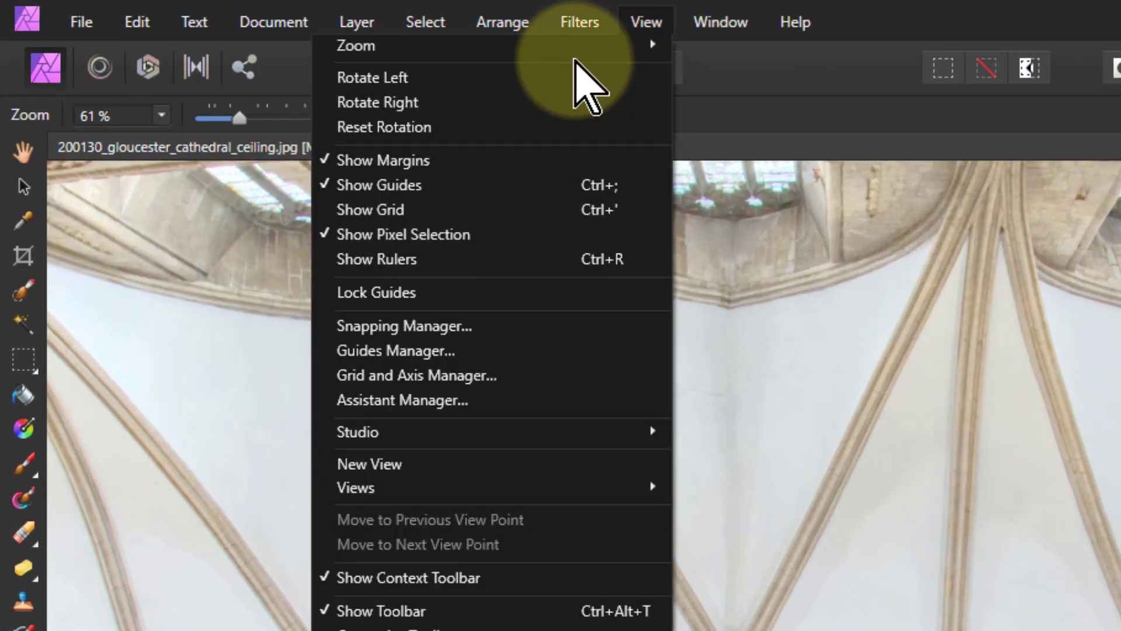
{"action": "mouse_move", "coordinate": [519, 49]}
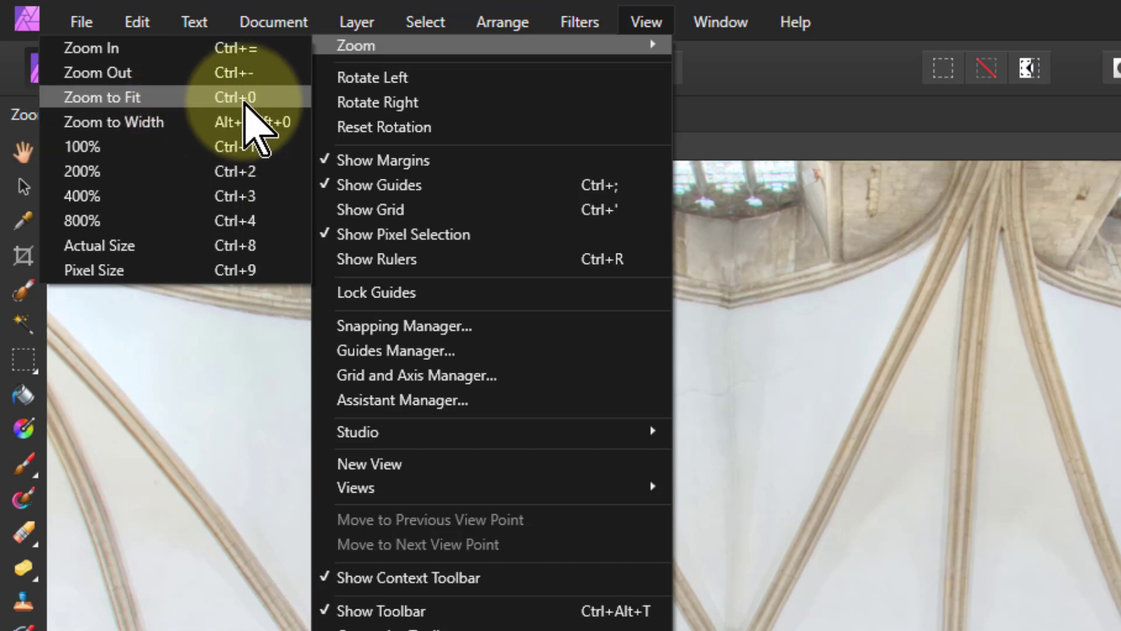
{"action": "left_click", "coordinate": [762, 69]}
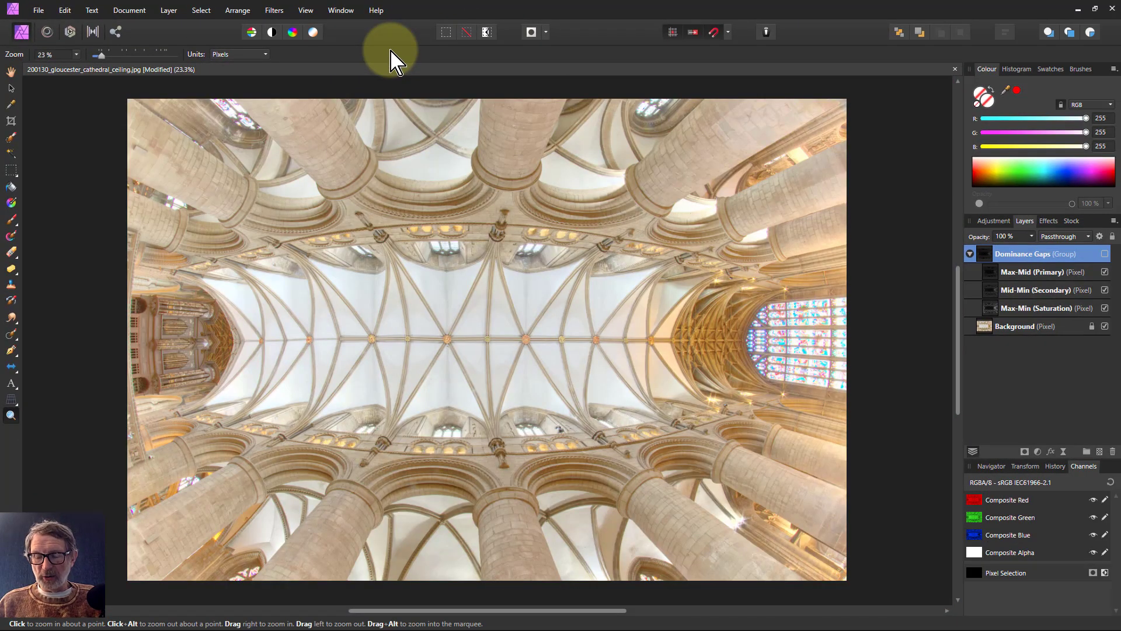
- Jump to a 100% view with Ctrl+1, then fit the whole photo back with Ctrl+0
{"action": "key", "text": "ctrl+1"}
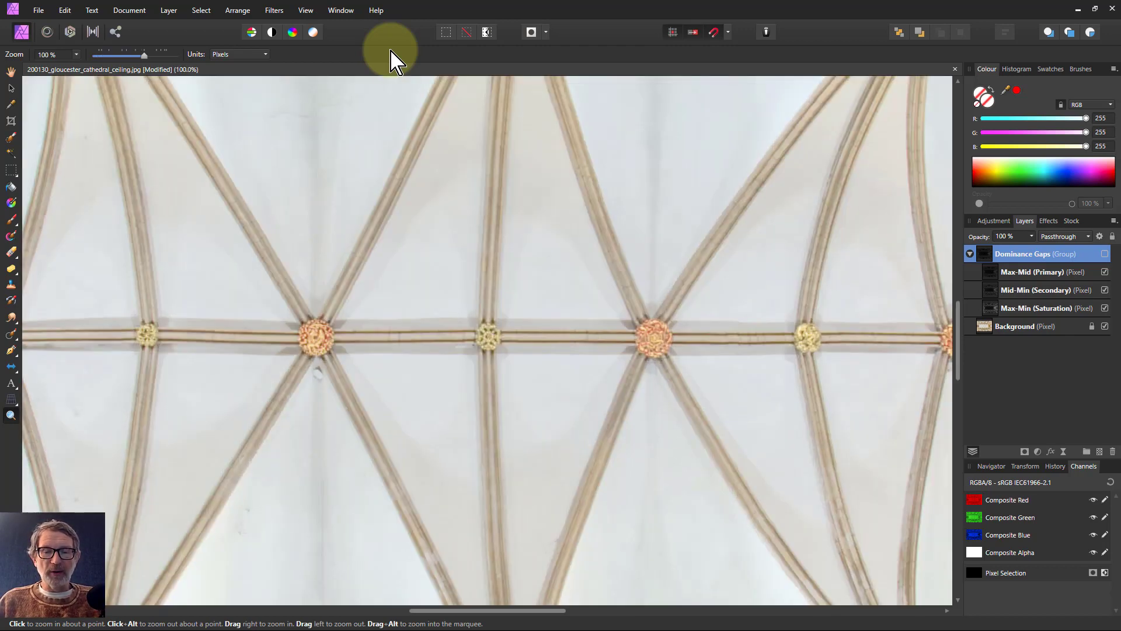
{"action": "key", "text": "ctrl+0"}
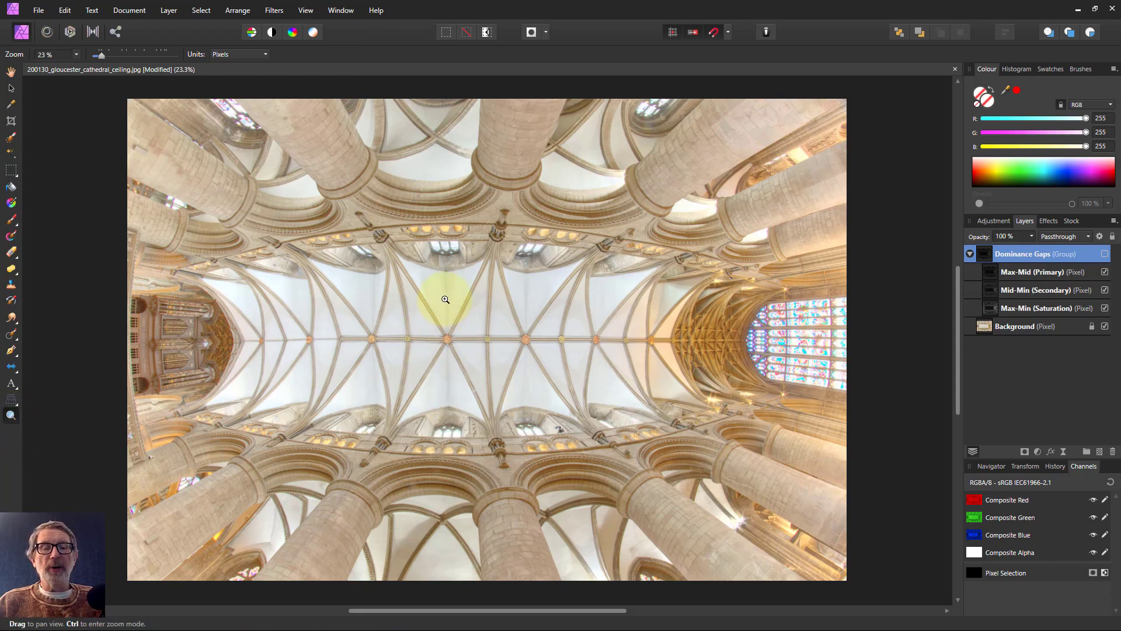
- Zoom to 150% on the roof bosses, pan them into position, and select the Hand Tool
{"action": "left_click_drag", "start_coordinate": [445, 288], "coordinate": [414, 283]}
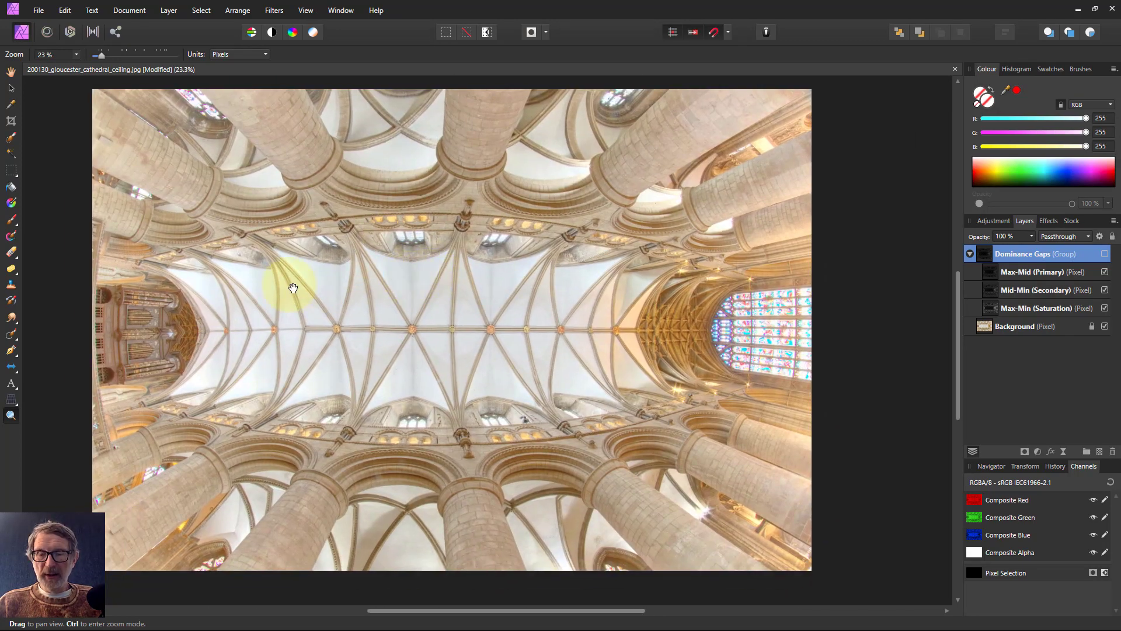
{"action": "left_click_drag", "start_coordinate": [416, 304], "coordinate": [228, 298]}
{"action": "key", "text": "space"}
{"action": "left_click_drag", "start_coordinate": [361, 292], "coordinate": [157, 334]}
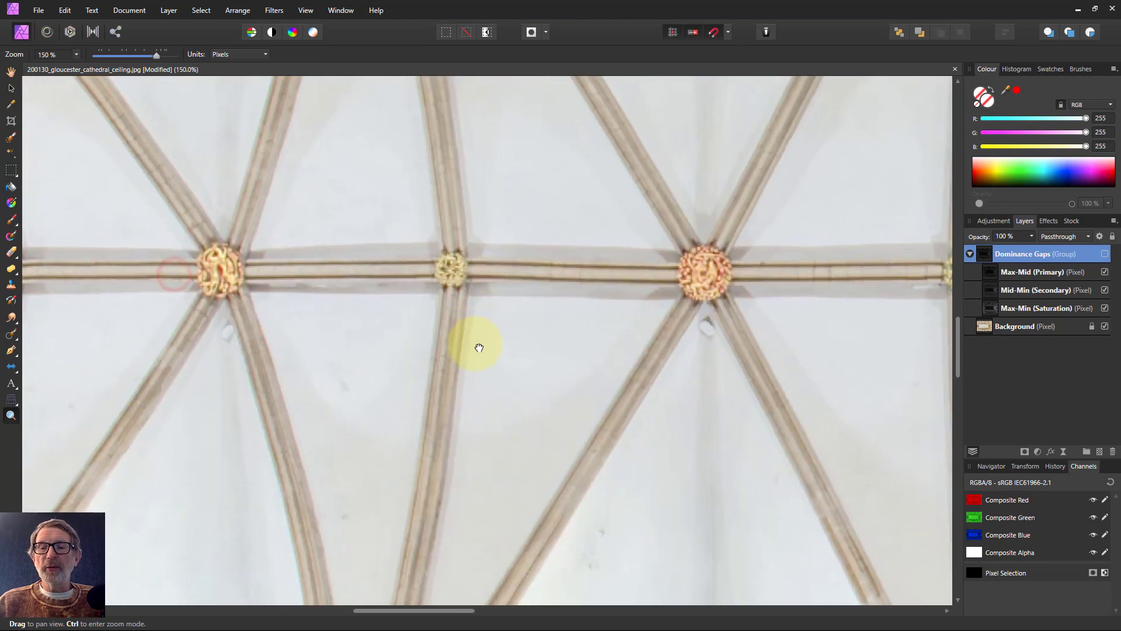
{"action": "left_click_drag", "start_coordinate": [475, 346], "coordinate": [476, 373]}
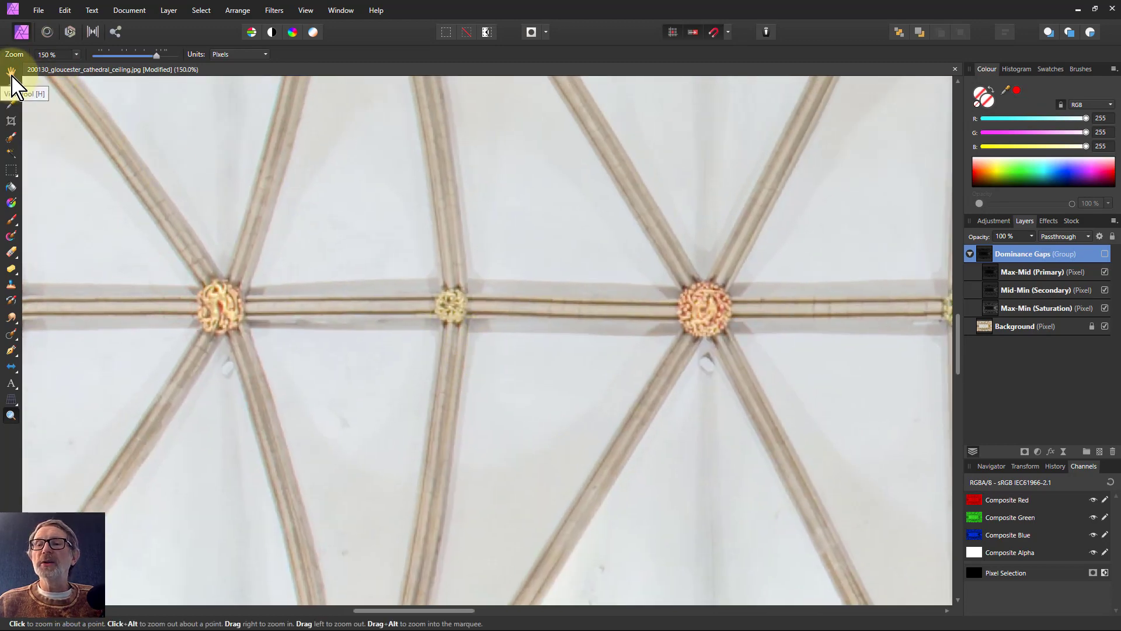
{"action": "left_click", "coordinate": [11, 72]}
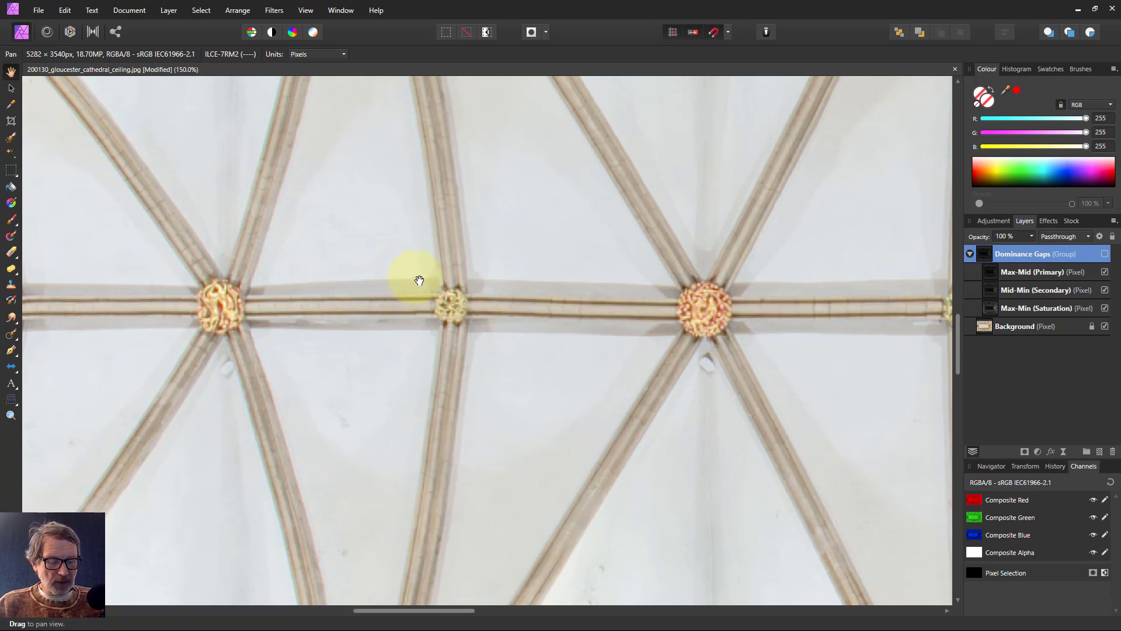
- Scroll-zoom and pan onto the top of the brick arch, reaching 8326.7% magnification
{"action": "scroll", "coordinate": [417, 315], "scroll_direction": "down", "scroll_amount": 8}
{"action": "scroll", "coordinate": [416, 313], "scroll_direction": "up", "scroll_amount": 5}
{"action": "scroll", "coordinate": [416, 313], "scroll_direction": "down", "scroll_amount": 1}
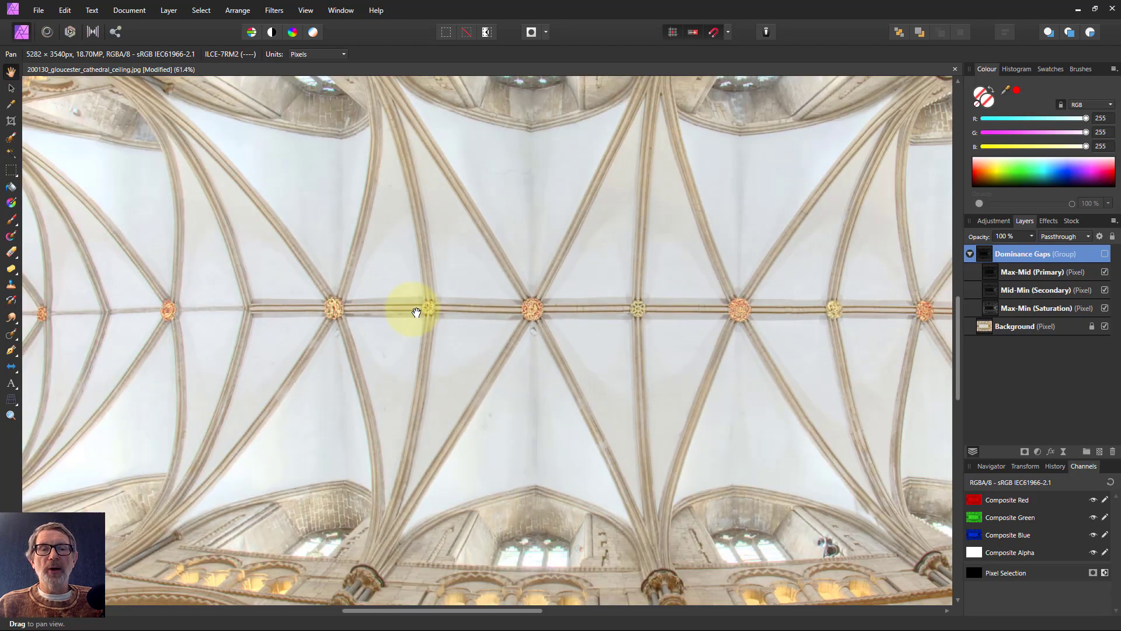
{"action": "scroll", "coordinate": [415, 310], "scroll_direction": "down", "scroll_amount": 2}
{"action": "scroll", "coordinate": [415, 310], "scroll_direction": "up", "scroll_amount": 2}
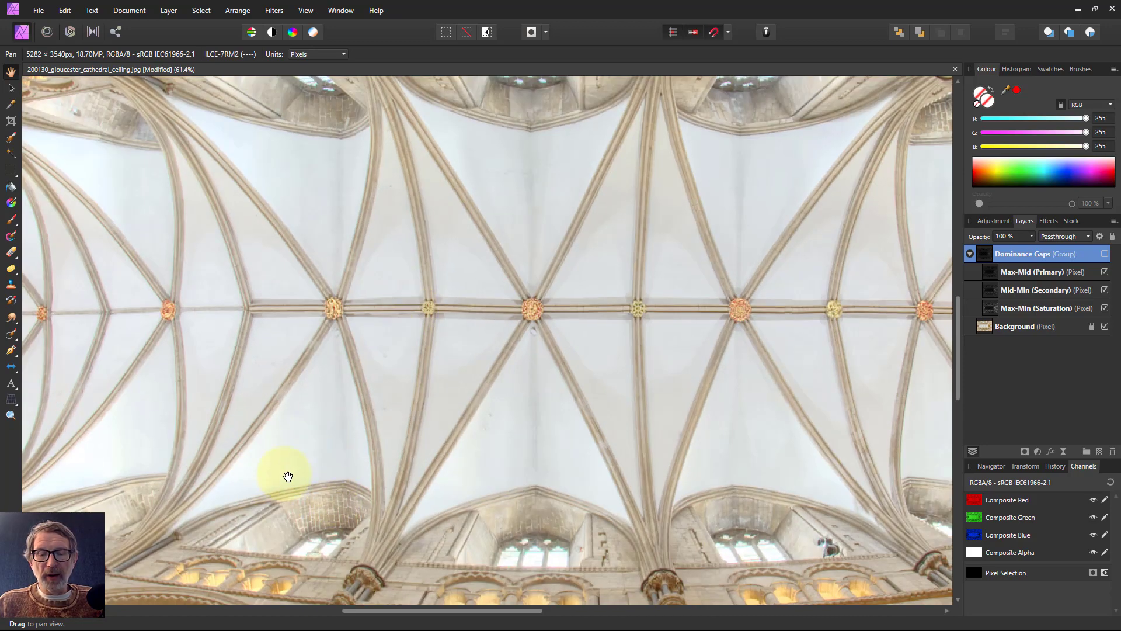
{"action": "scroll", "coordinate": [348, 482], "scroll_direction": "up", "scroll_amount": 6}
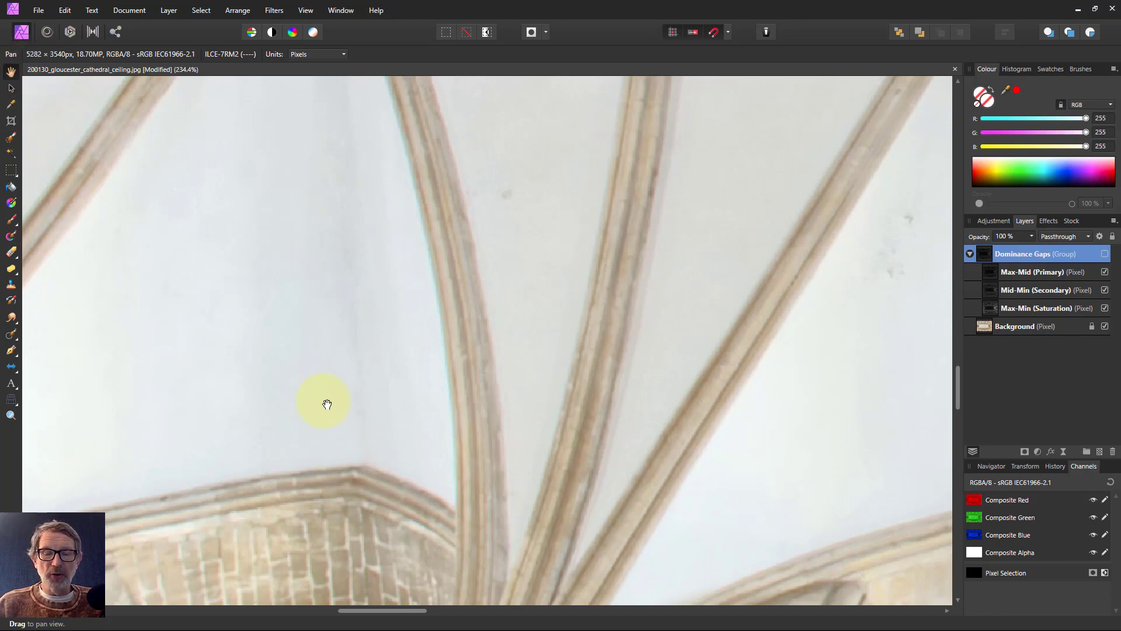
{"action": "left_click_drag", "start_coordinate": [362, 475], "coordinate": [441, 236]}
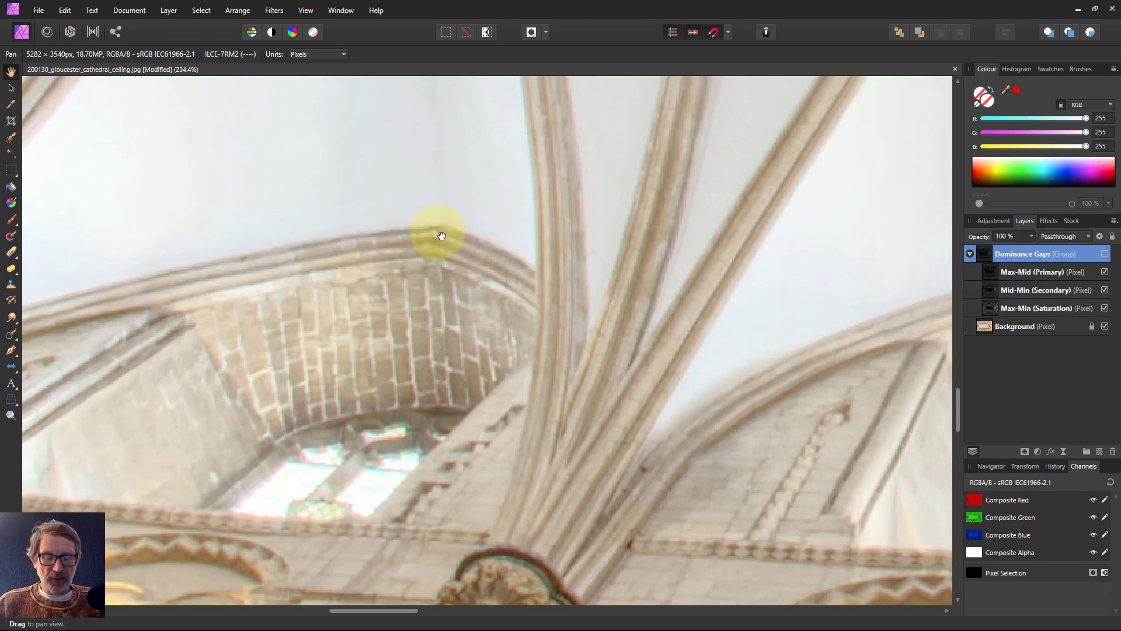
{"action": "scroll", "coordinate": [426, 240], "scroll_direction": "up", "scroll_amount": 5}
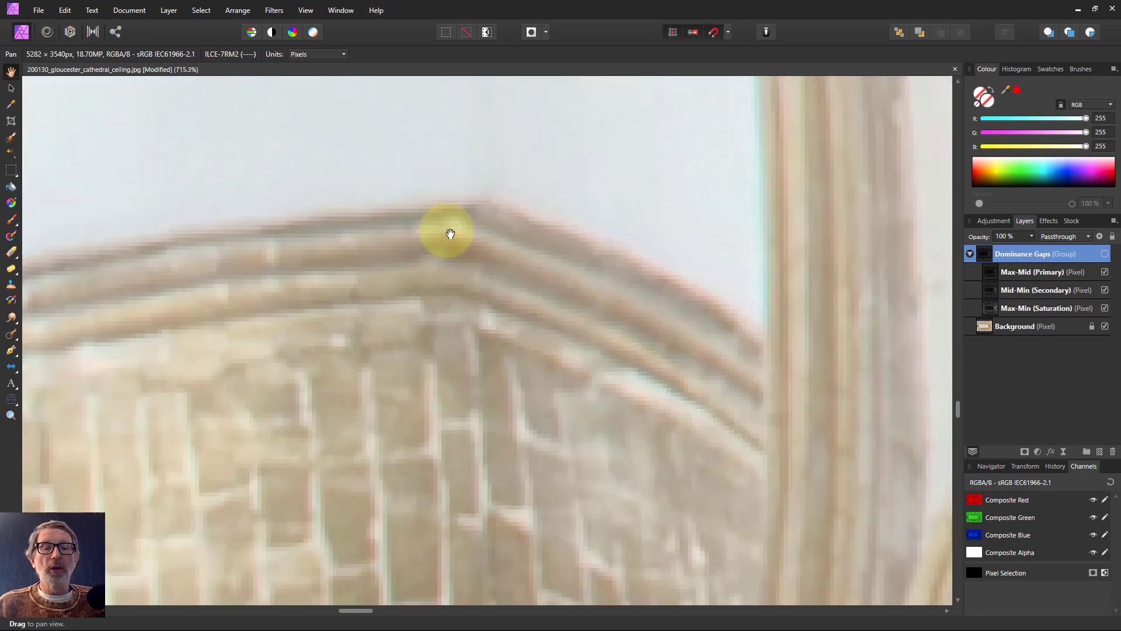
{"action": "scroll", "coordinate": [450, 234], "scroll_direction": "up", "scroll_amount": 7}
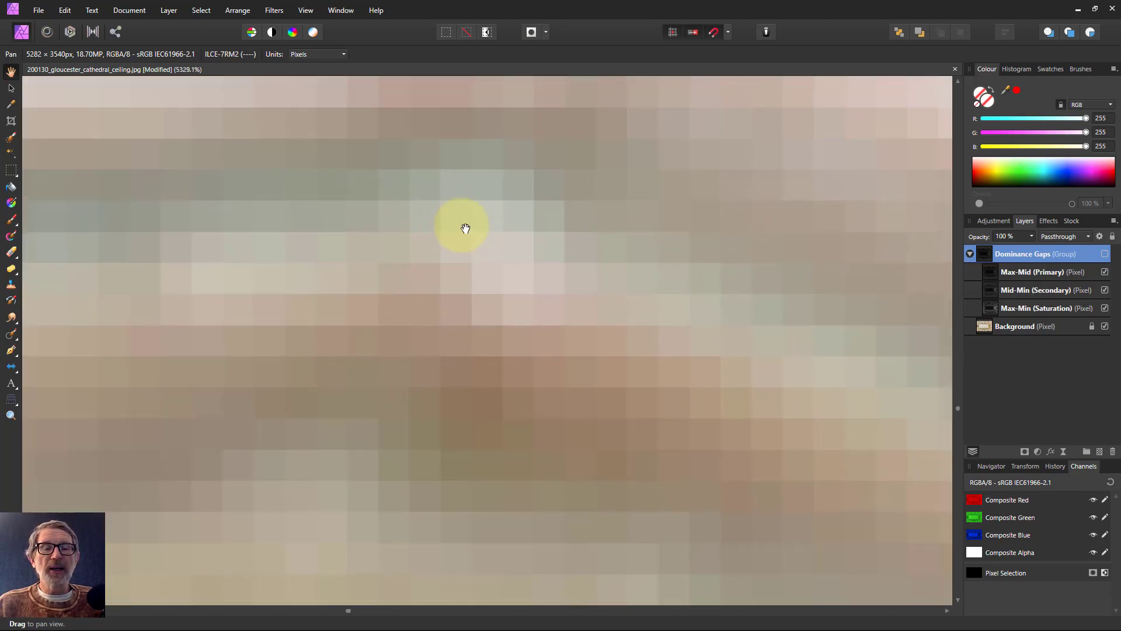
{"action": "scroll", "coordinate": [466, 233], "scroll_direction": "up", "scroll_amount": 1}
{"action": "scroll", "coordinate": [467, 233], "scroll_direction": "up", "scroll_amount": 1}
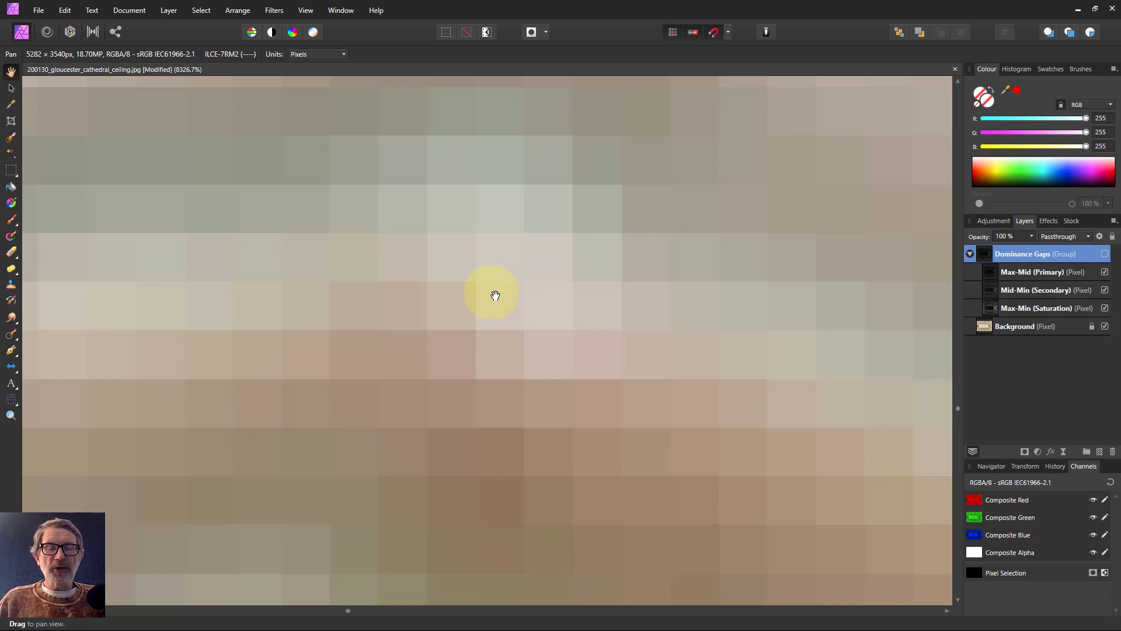
- Zoom to Fit with Ctrl+0 so the entire ceiling photo shows again
{"action": "key", "text": "ctrl+0"}
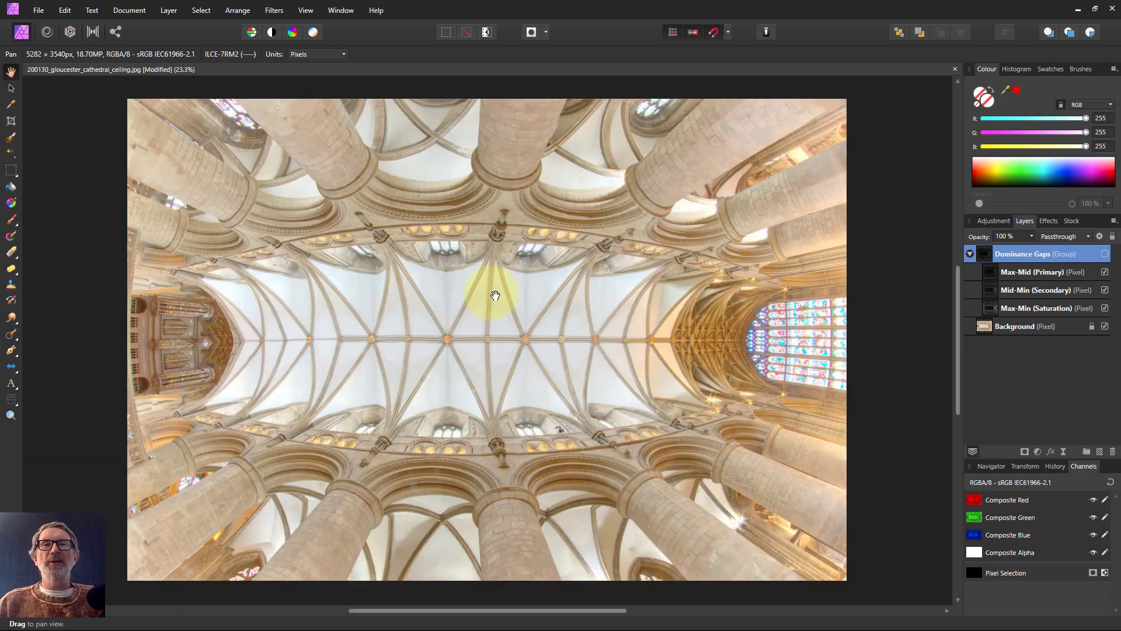